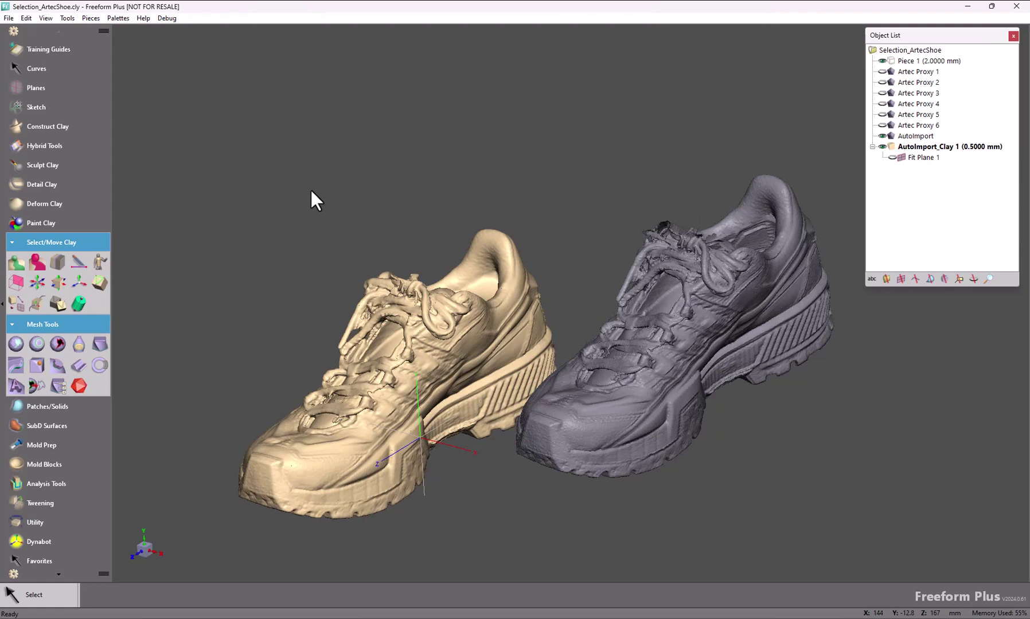
# Remove the stray clay bits around the shoe's laces by selecting the main clay lump and inverting the selection
pyautogui.click(16, 262)
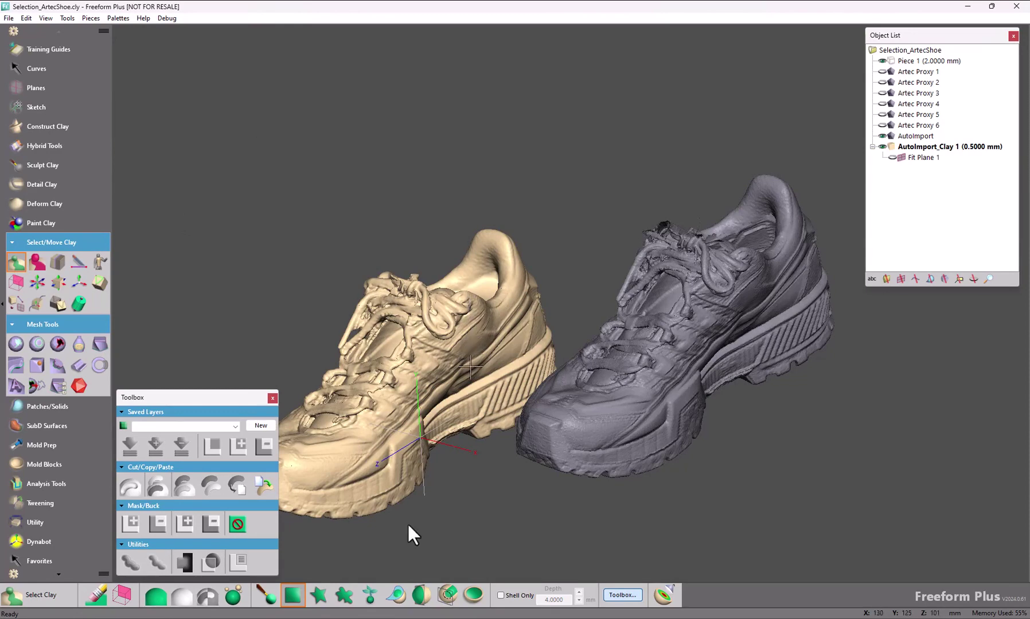
pyautogui.press('space')
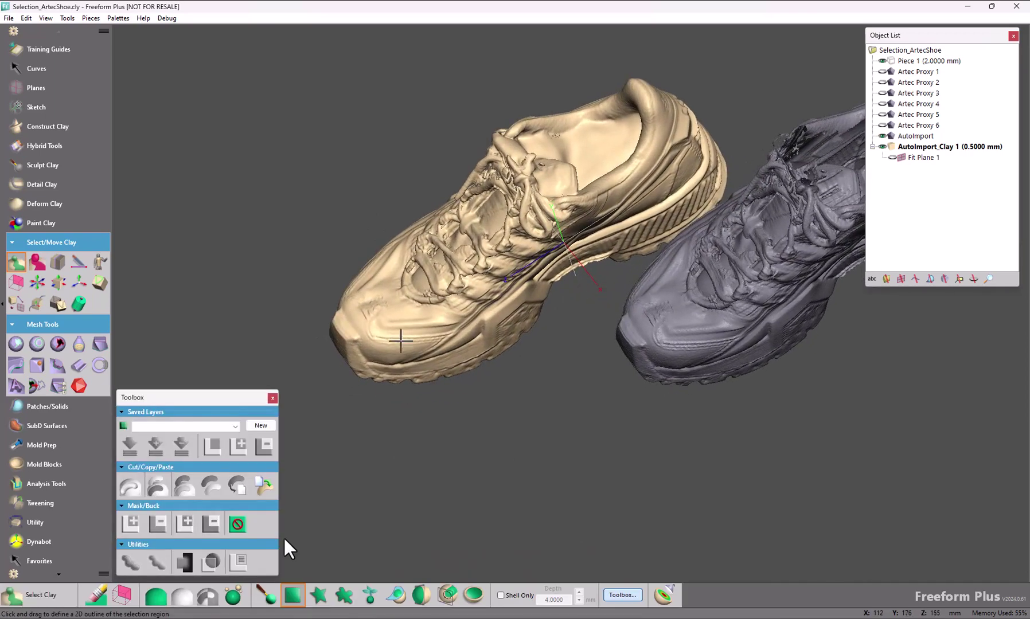
pyautogui.click(233, 589)
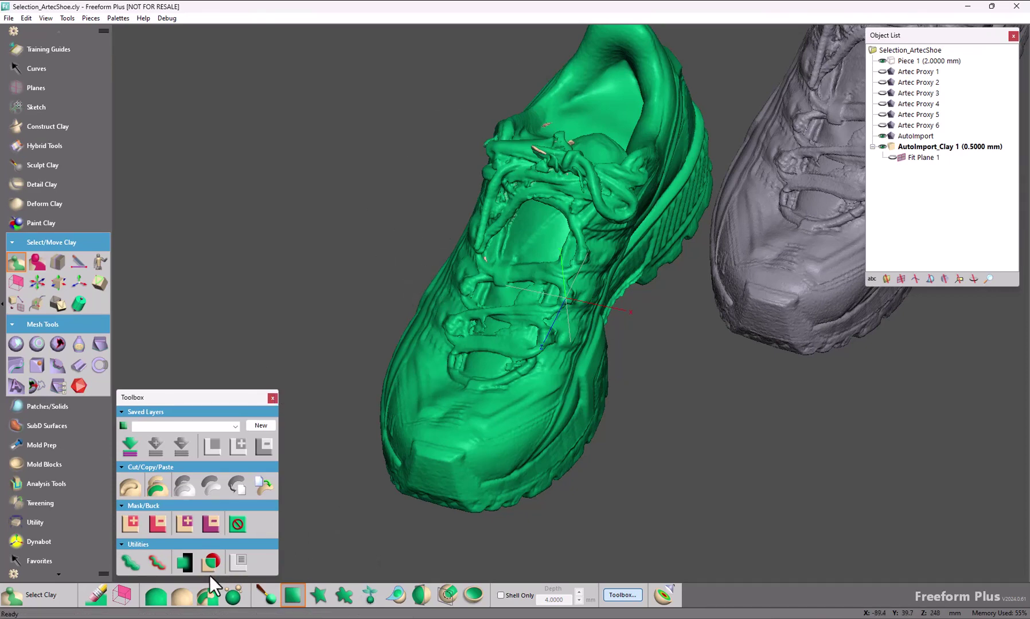
pyautogui.click(213, 597)
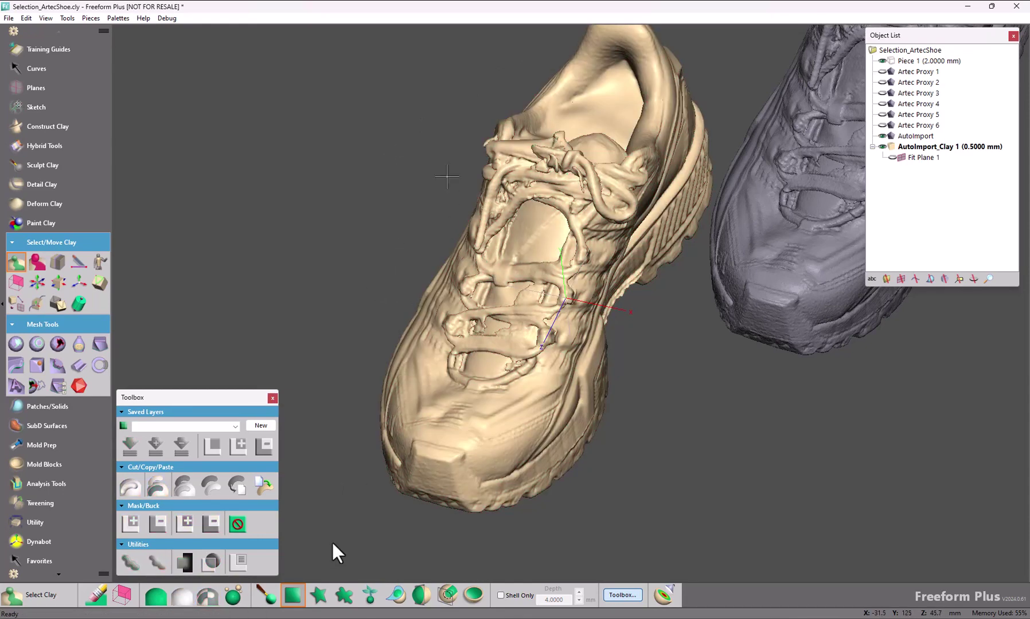
# Select the toe half of the clay shoe with a rectangular 3D selection region
pyautogui.press('space')
pyautogui.press('space')
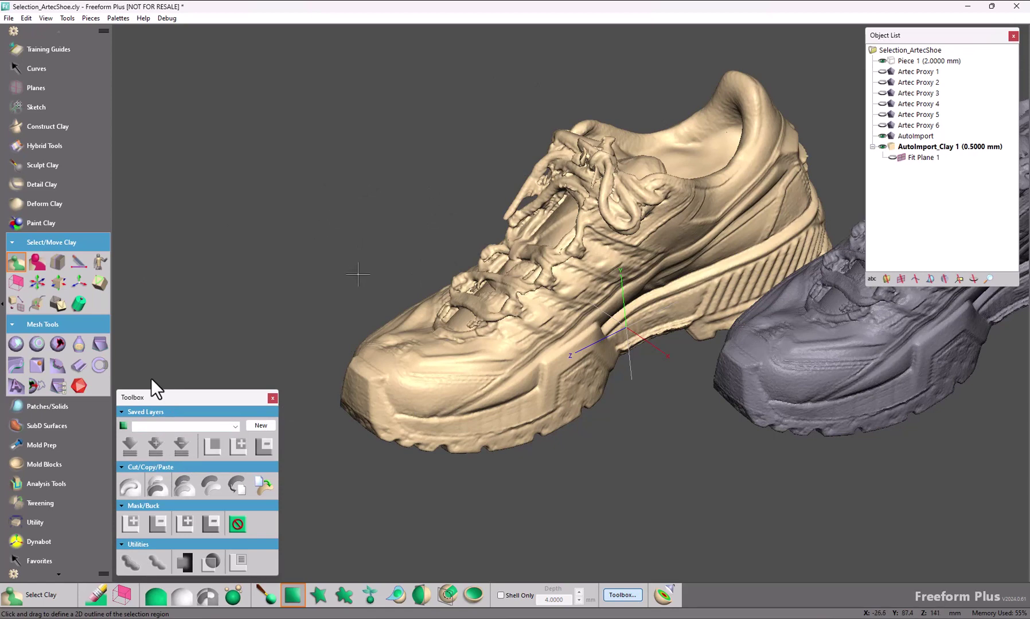
pyautogui.moveTo(388, 266); pyautogui.dragTo(488, 189, button='middle')
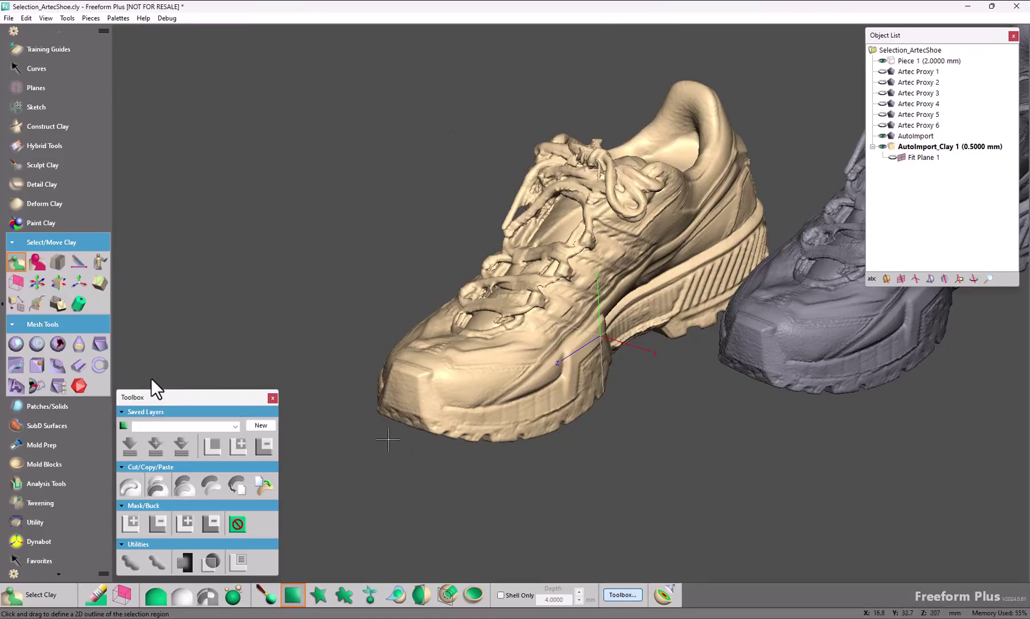
pyautogui.click(120, 598)
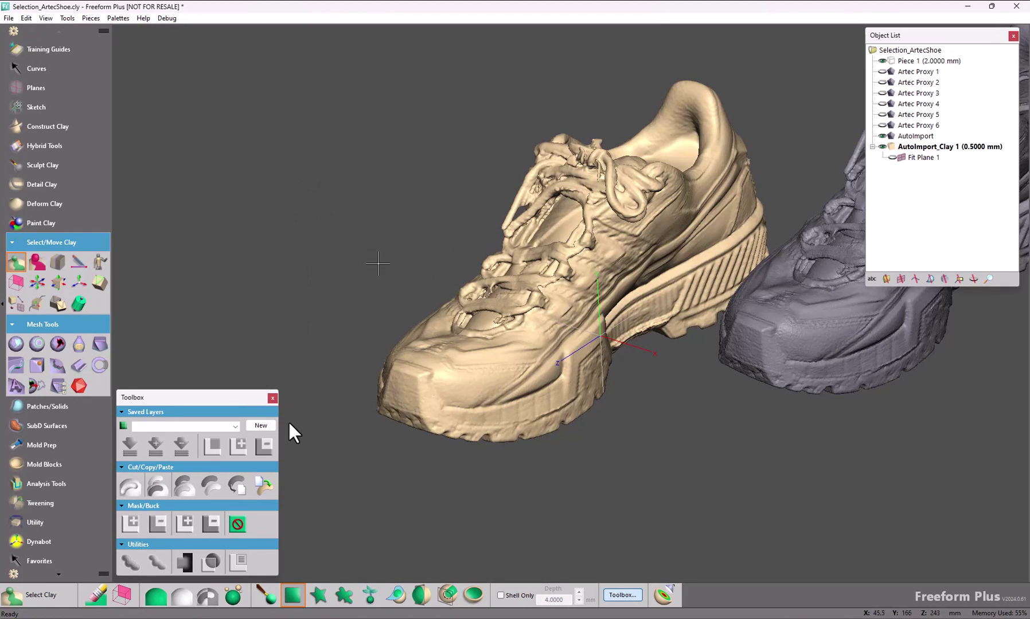
pyautogui.moveTo(375, 265); pyautogui.dragTo(561, 469)
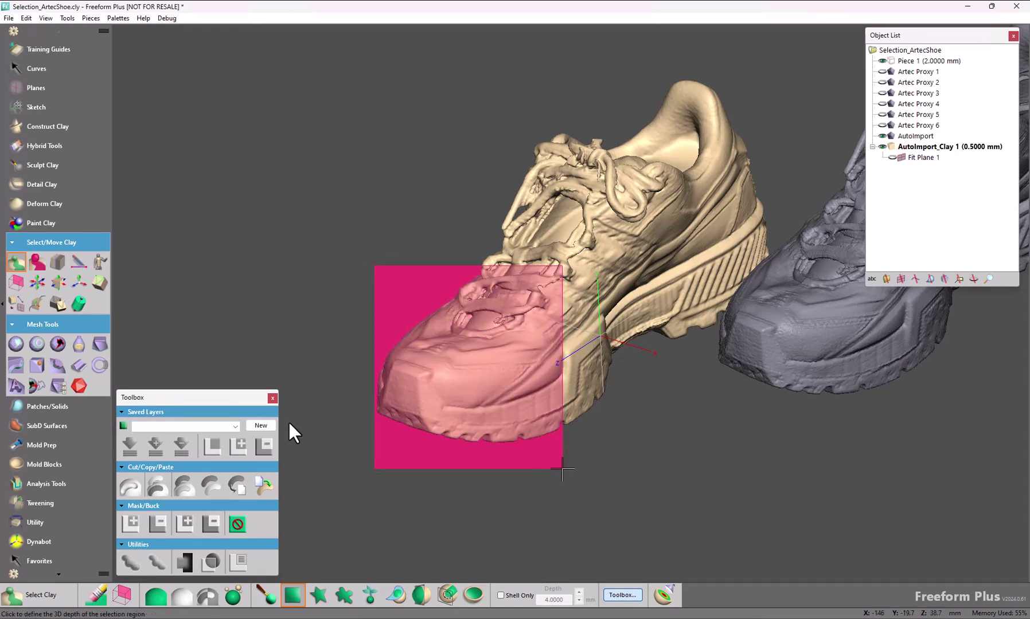
pyautogui.click(562, 470)
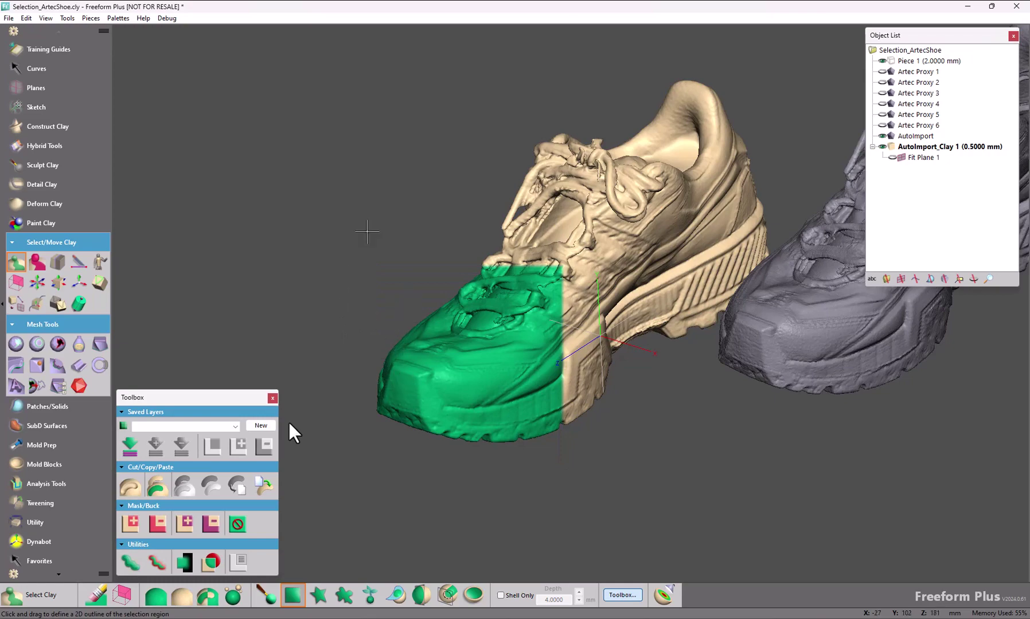
# Add a rectangular 3D region around the upper laces to the toe selection, viewing the shoe from its other side
pyautogui.press('space')
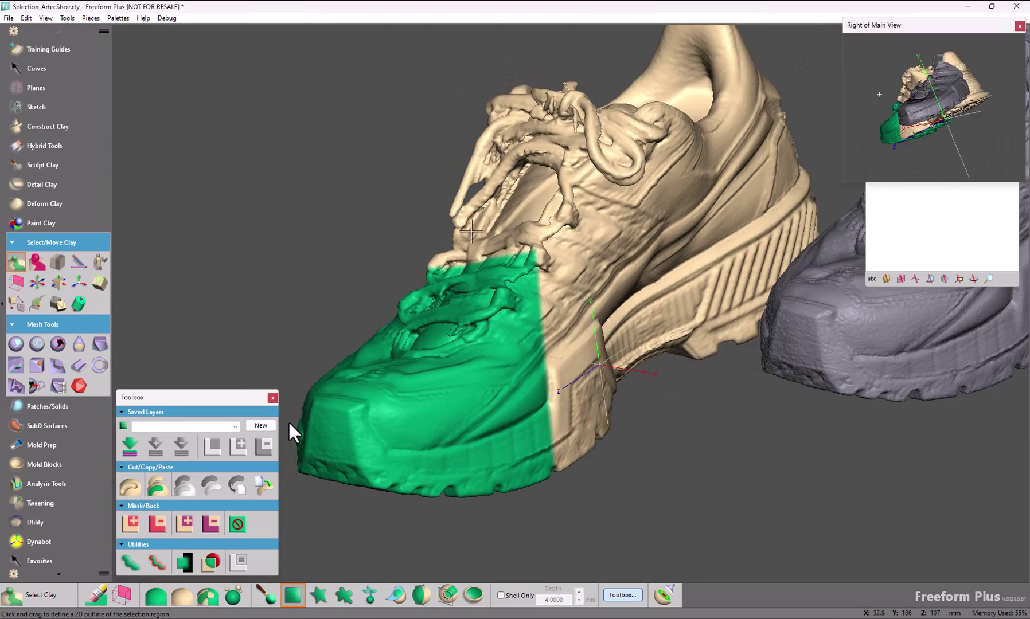
pyautogui.press('Escape')
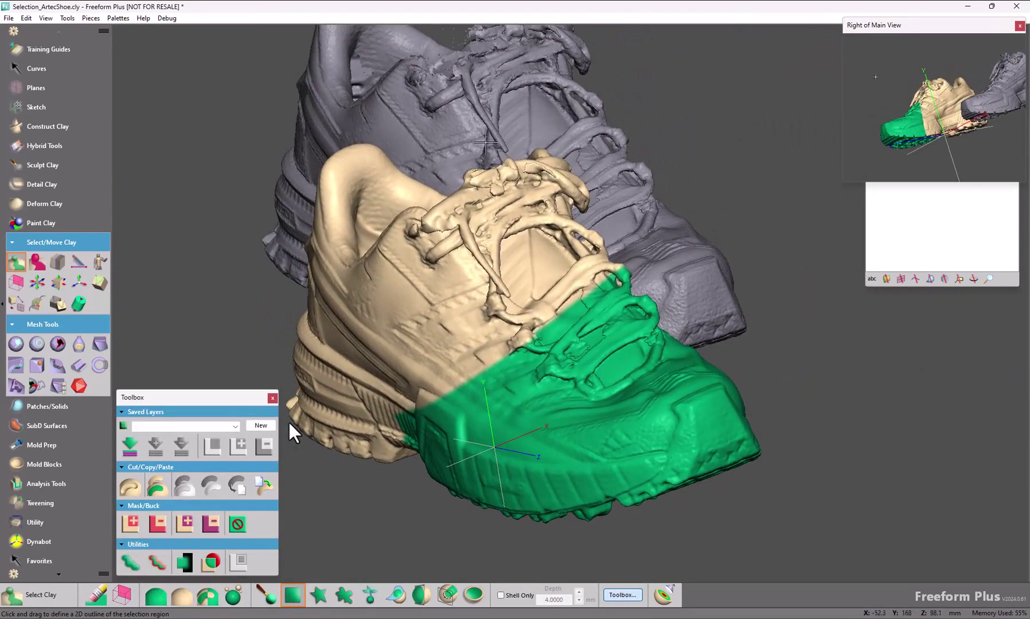
pyautogui.moveTo(469, 124); pyautogui.dragTo(631, 295)
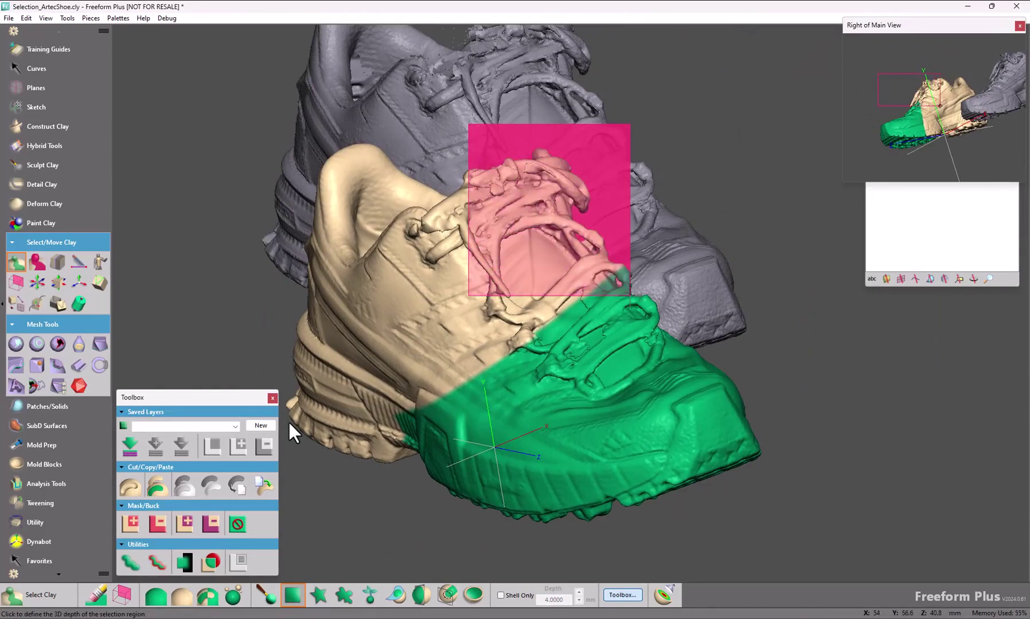
pyautogui.click(748, 193)
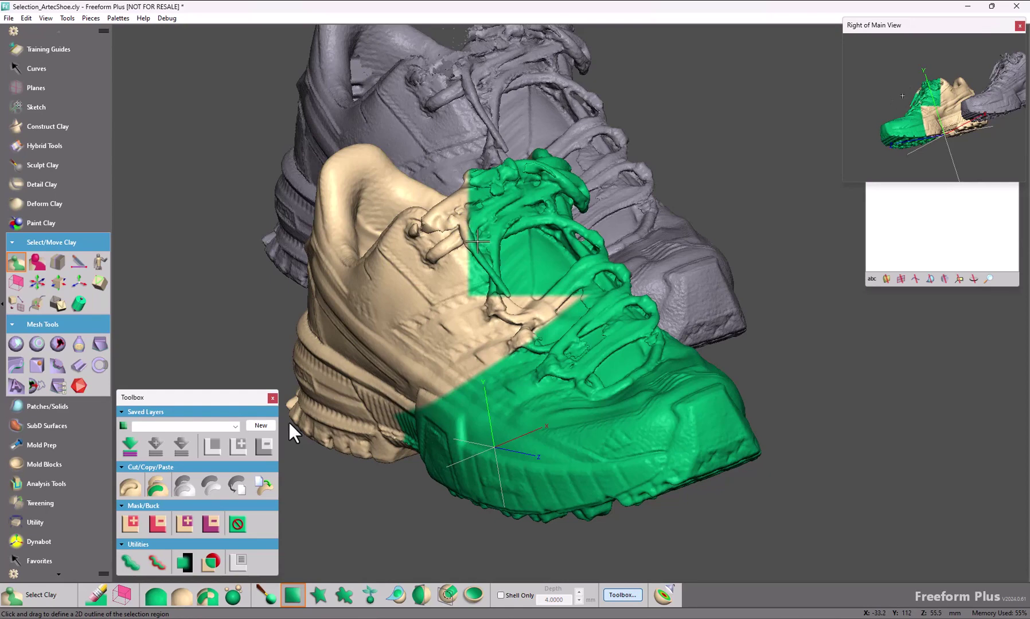
# Clear the clay selection and reselect the front of the toe with a rectangle in 2D Selection mode
pyautogui.click(179, 597)
pyautogui.press('space')
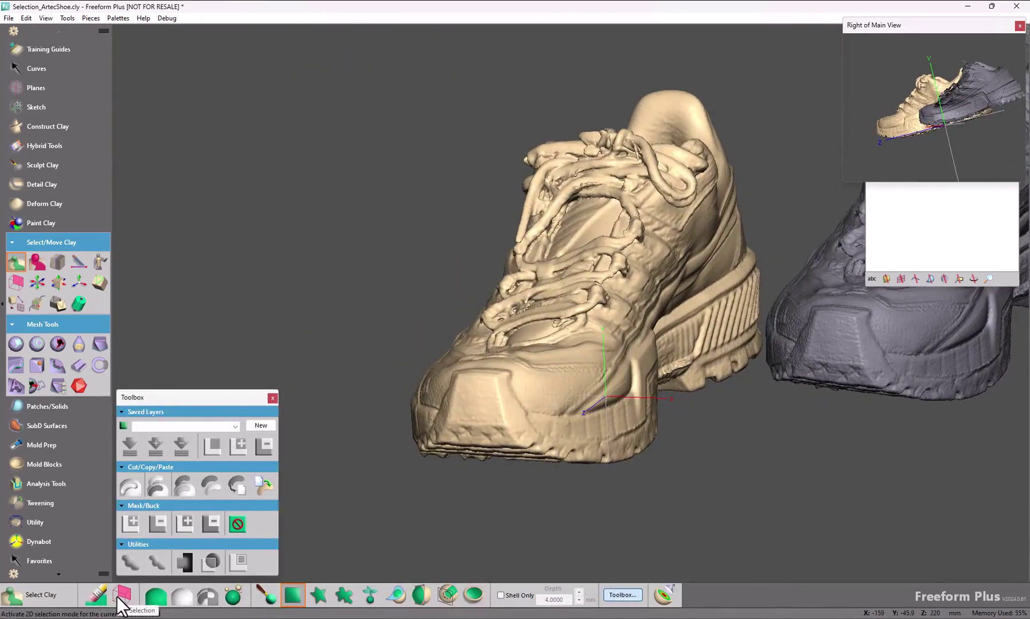
pyautogui.click(118, 597)
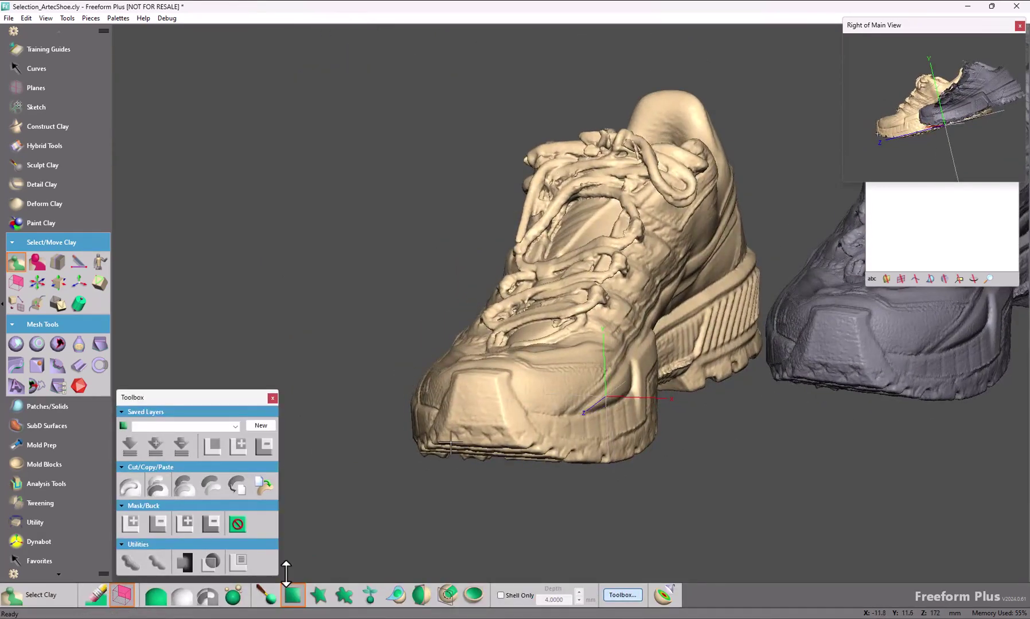
pyautogui.press('space')
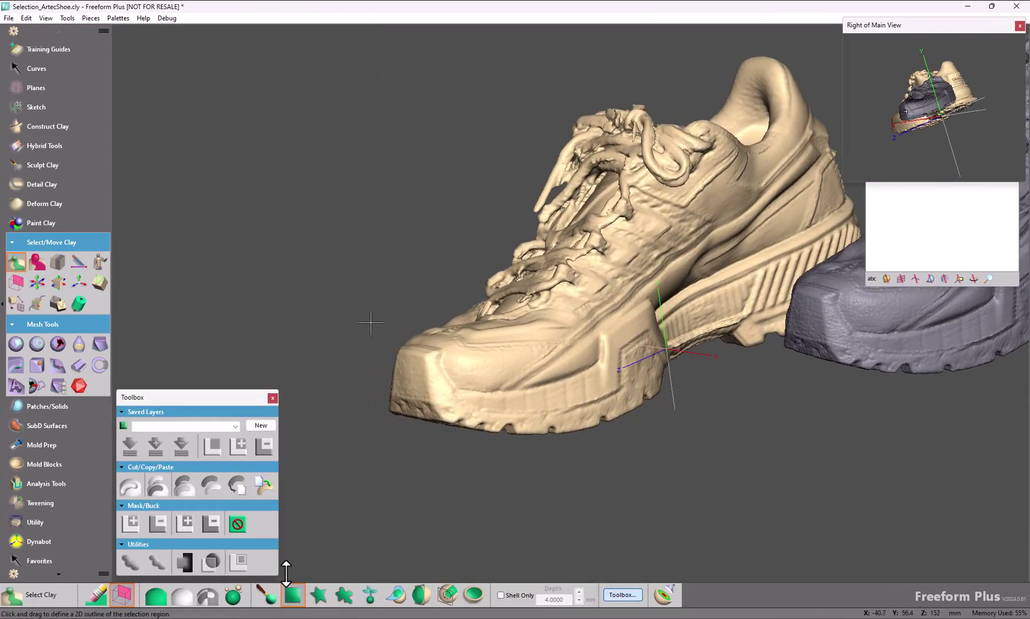
pyautogui.moveTo(339, 230); pyautogui.dragTo(530, 492)
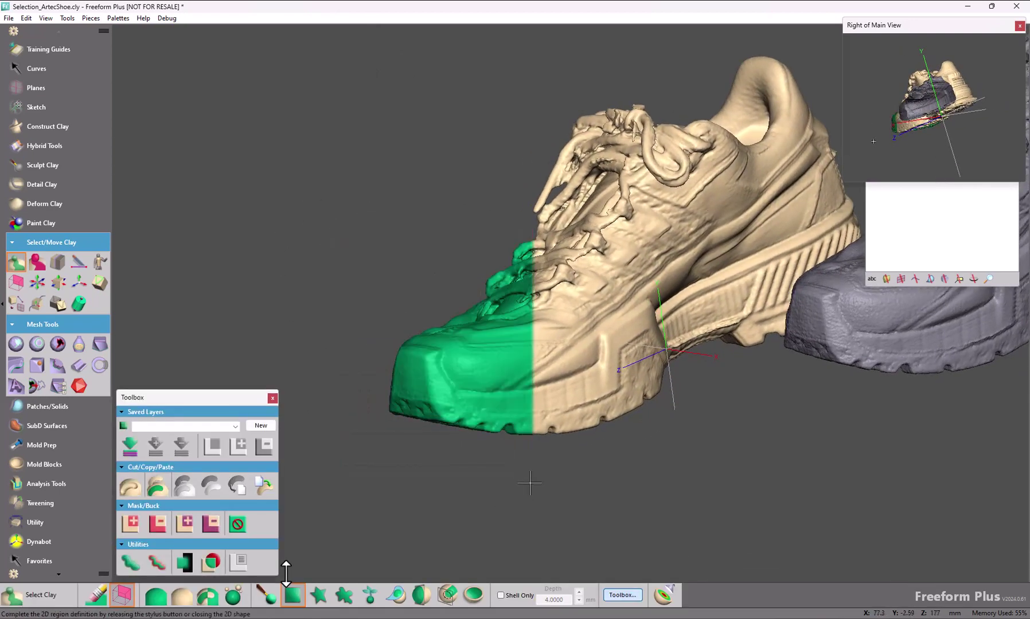
pyautogui.press('space')
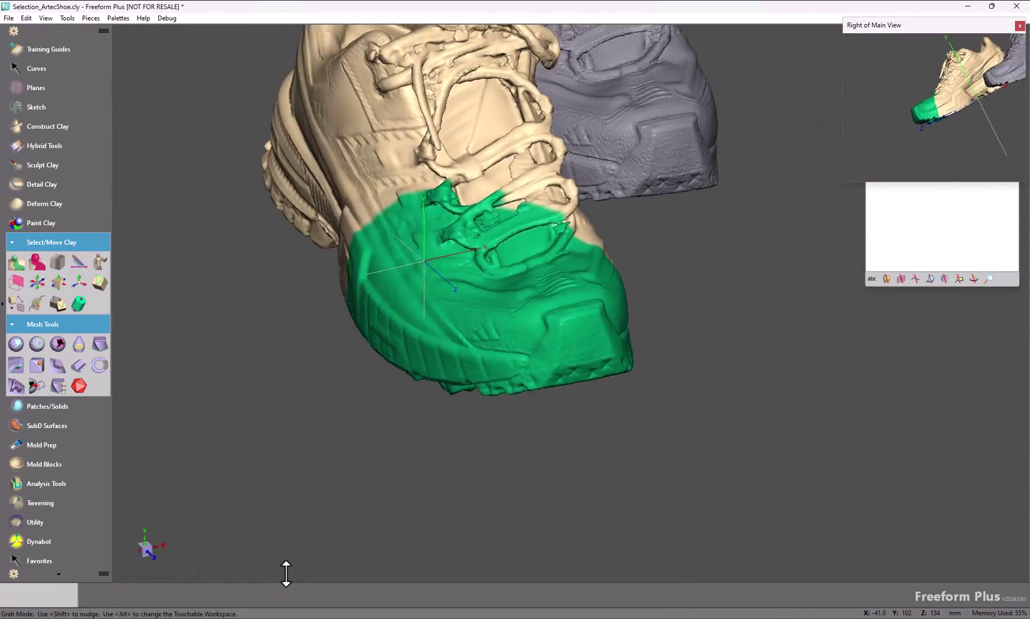
# Add a polygon-shaped 2D region over the knotted laces and tongue to the toe selection, and close the Right of Main View window
pyautogui.click(301, 599)
pyautogui.moveTo(342, 545); pyautogui.dragTo(342, 546, button='right')
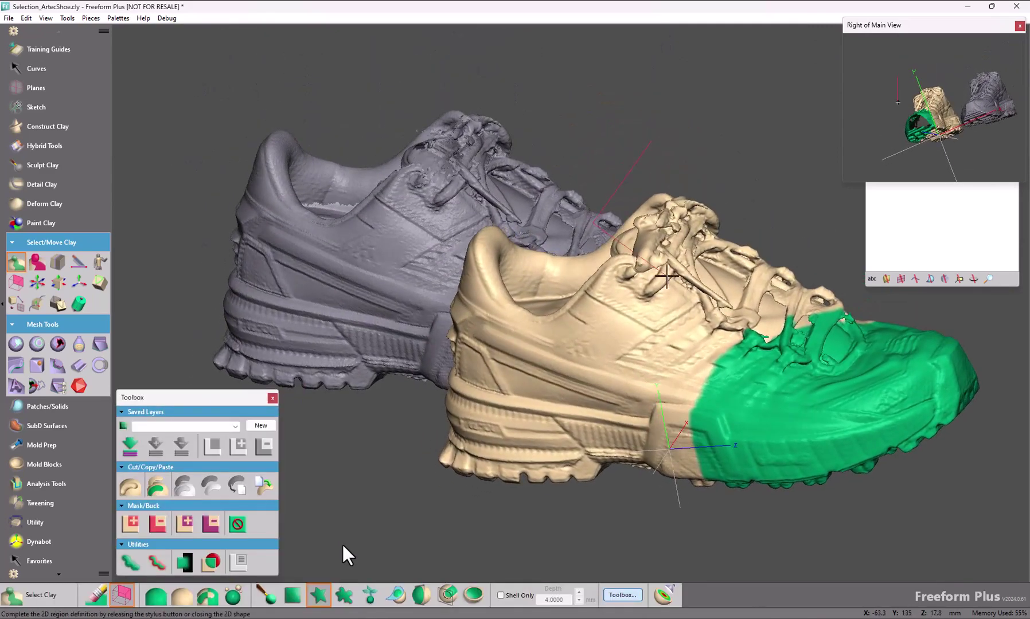
pyautogui.click(683, 291)
pyautogui.click(783, 189)
pyautogui.click(649, 139)
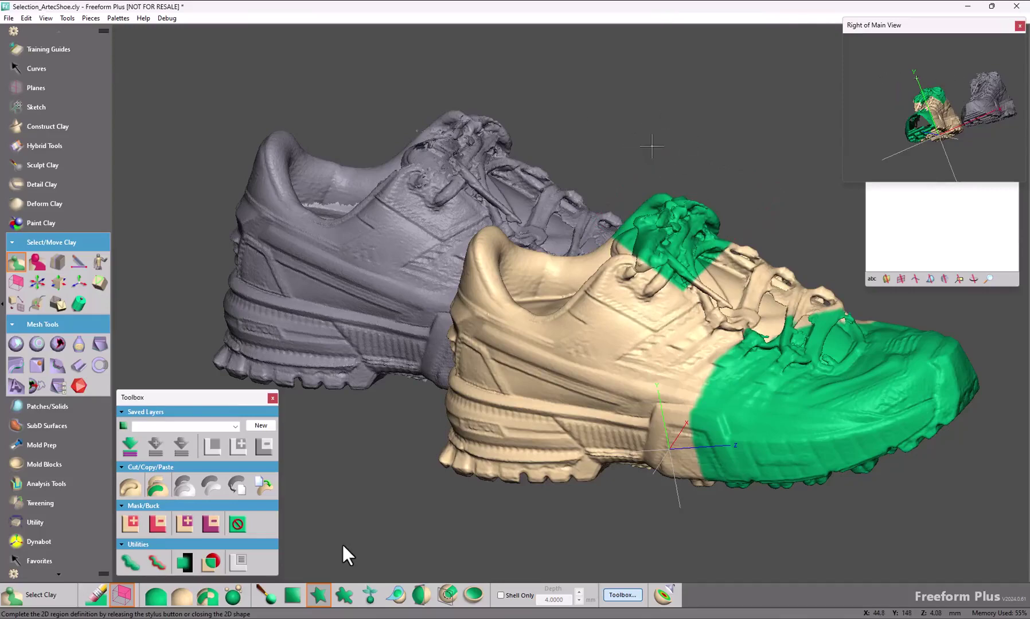
pyautogui.click(1018, 26)
pyautogui.press('space')
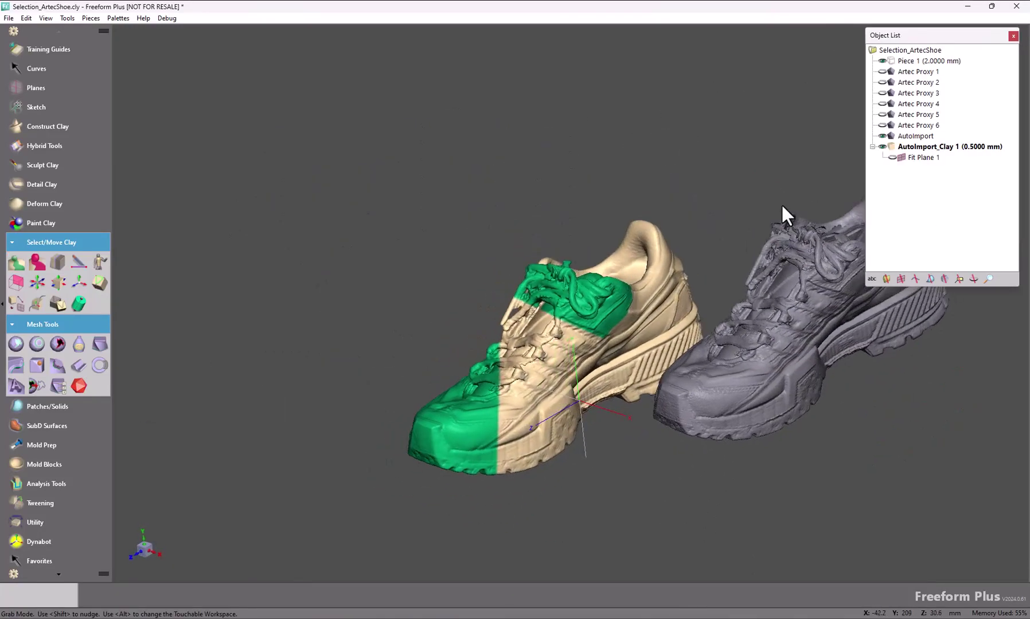
pyautogui.press('space')
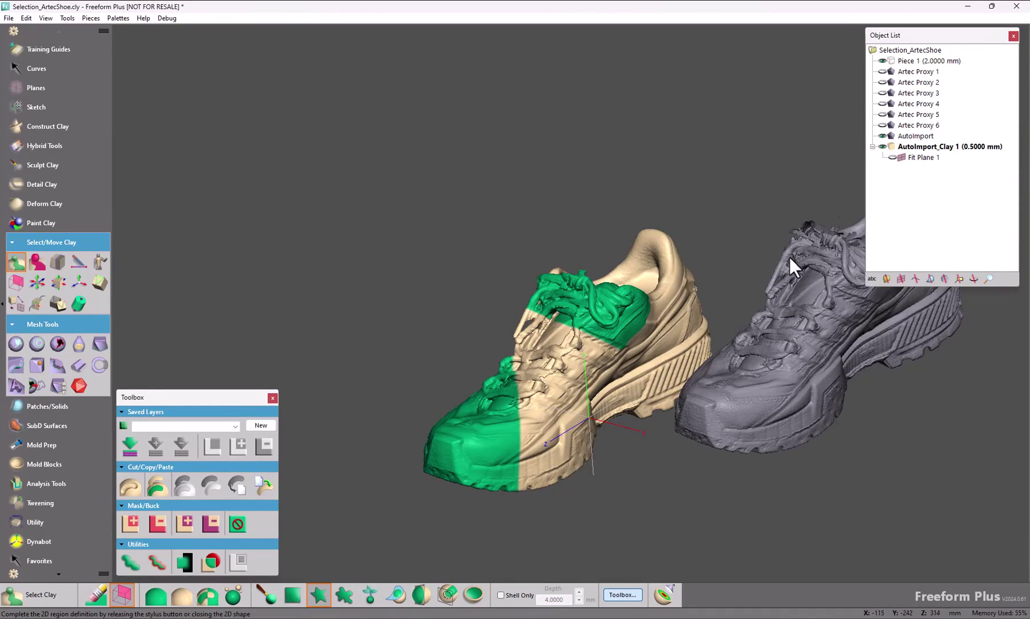
# Open the recent file SkateboardTrucks.cly in place of the shoe model
pyautogui.click(8, 17)
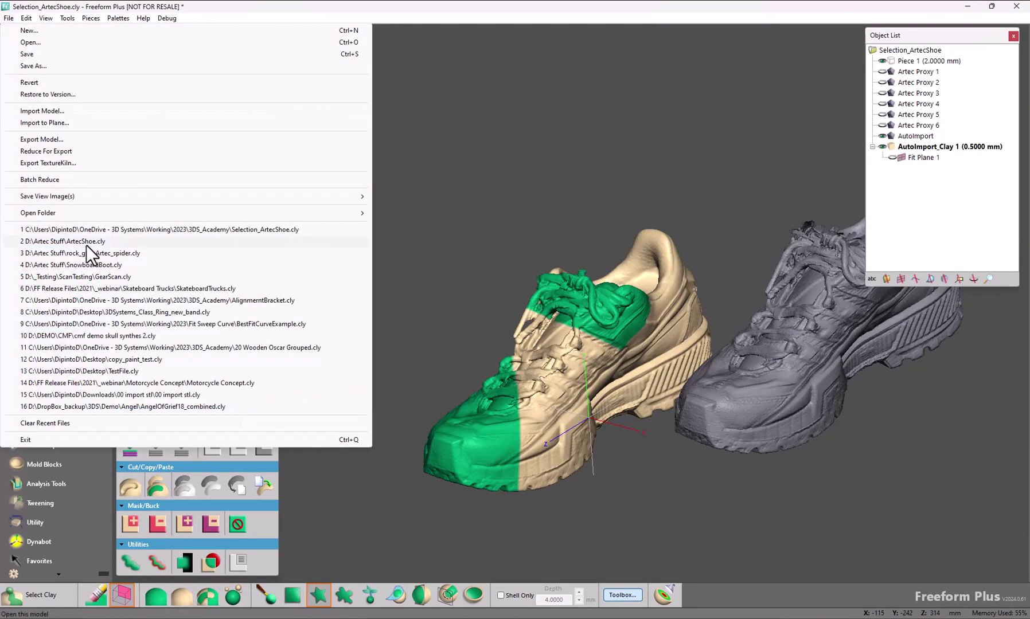
pyautogui.click(117, 290)
pyautogui.click(524, 337)
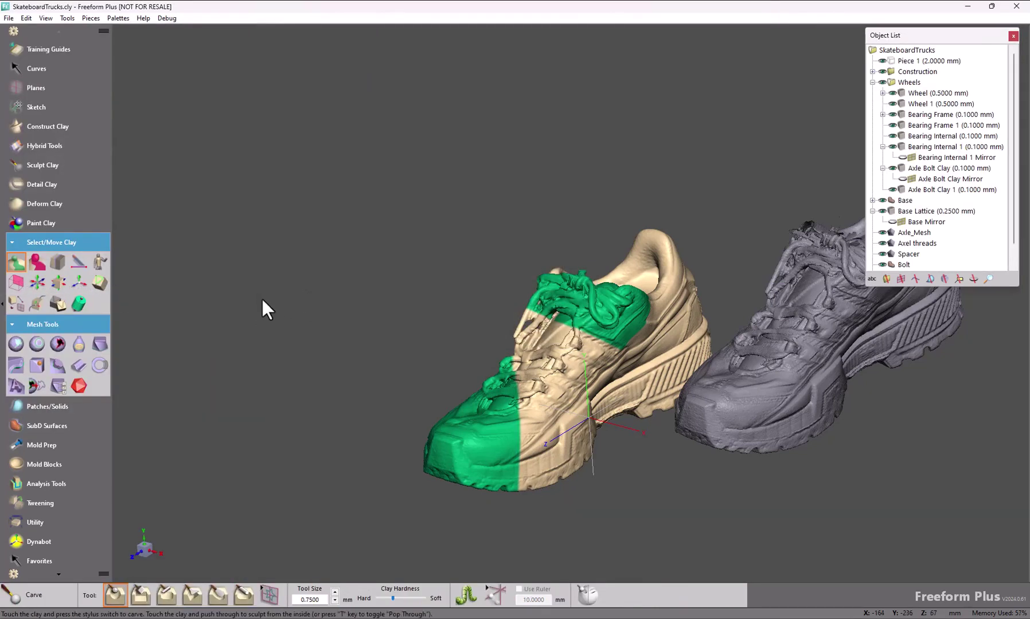
pyautogui.moveTo(723, 248); pyautogui.dragTo(606, 292, button='middle')
pyautogui.scroll(-1, 952, 164)
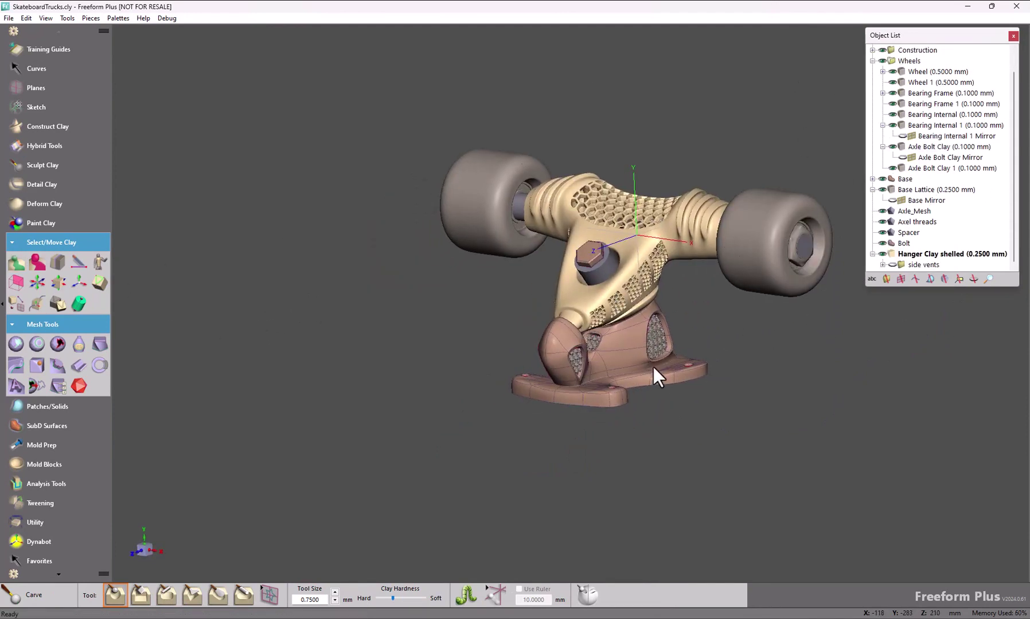
# Convert the SubD object Base to a mesh
pyautogui.rightClick(917, 179)
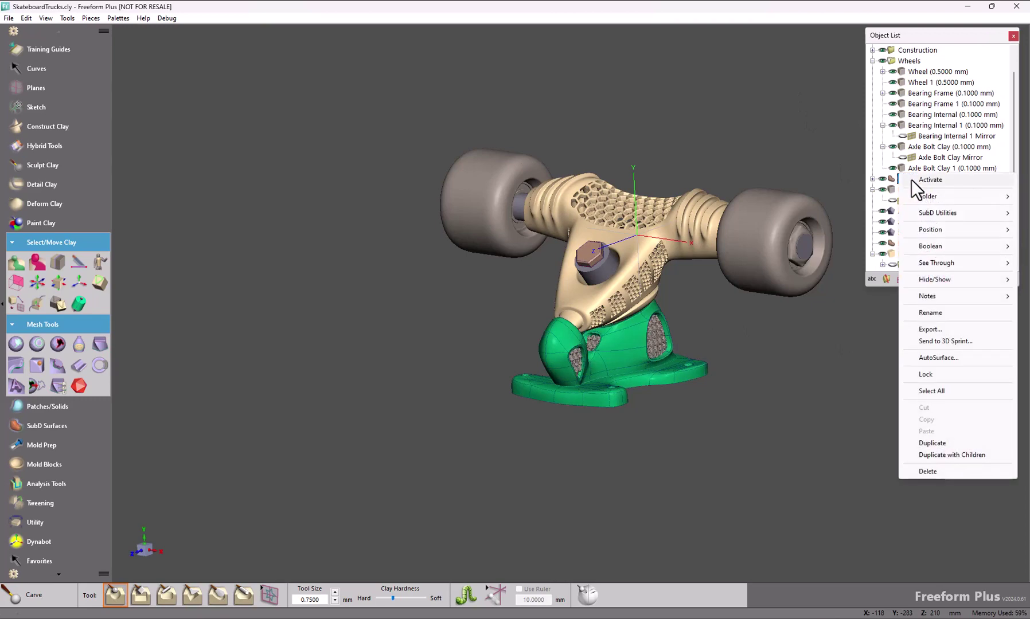
pyautogui.moveTo(922, 216)
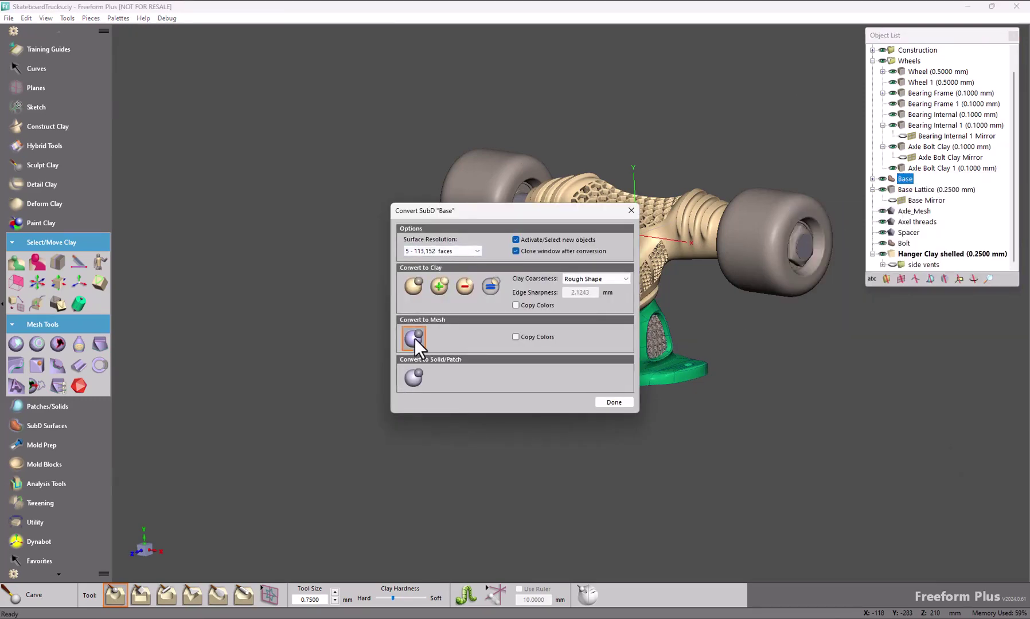
pyautogui.click(413, 338)
# Isolate the Base_Mesh object by hiding every other object of the skateboard truck
pyautogui.rightClick(904, 267)
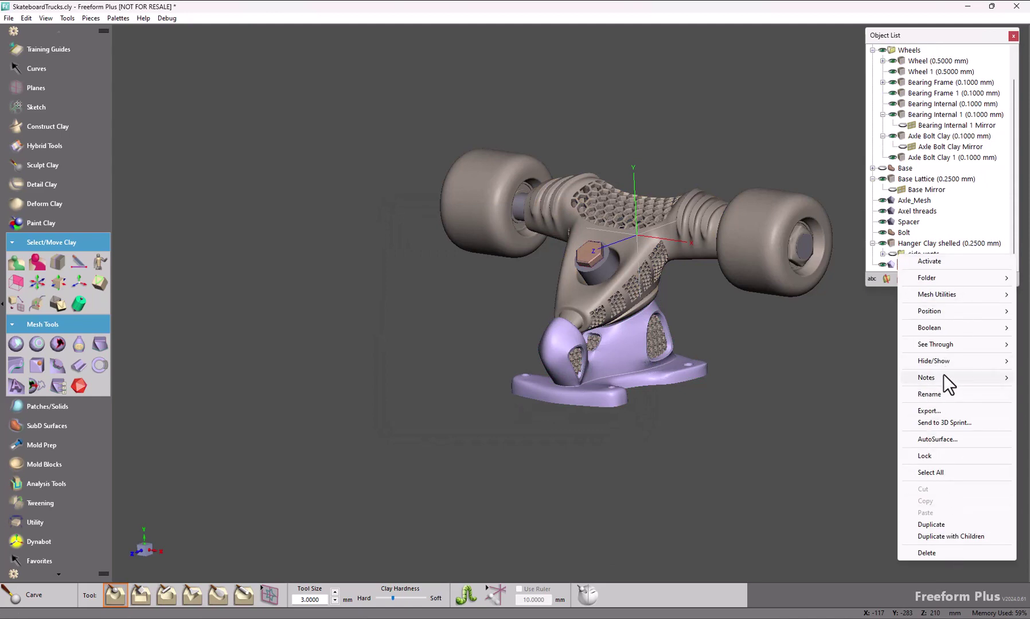
pyautogui.moveTo(940, 361)
pyautogui.click(858, 383)
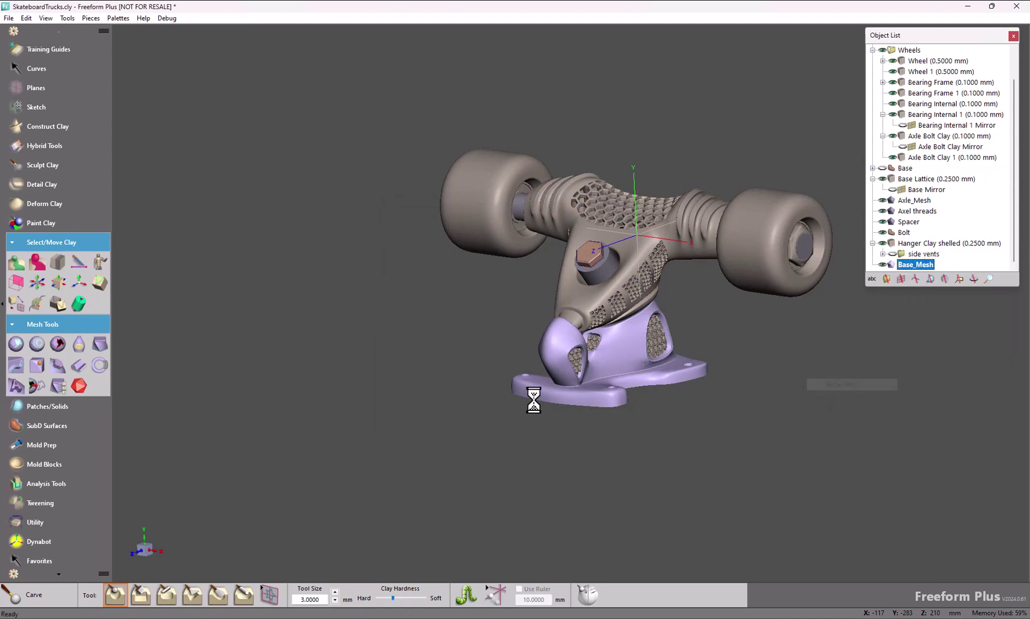
pyautogui.press('space')
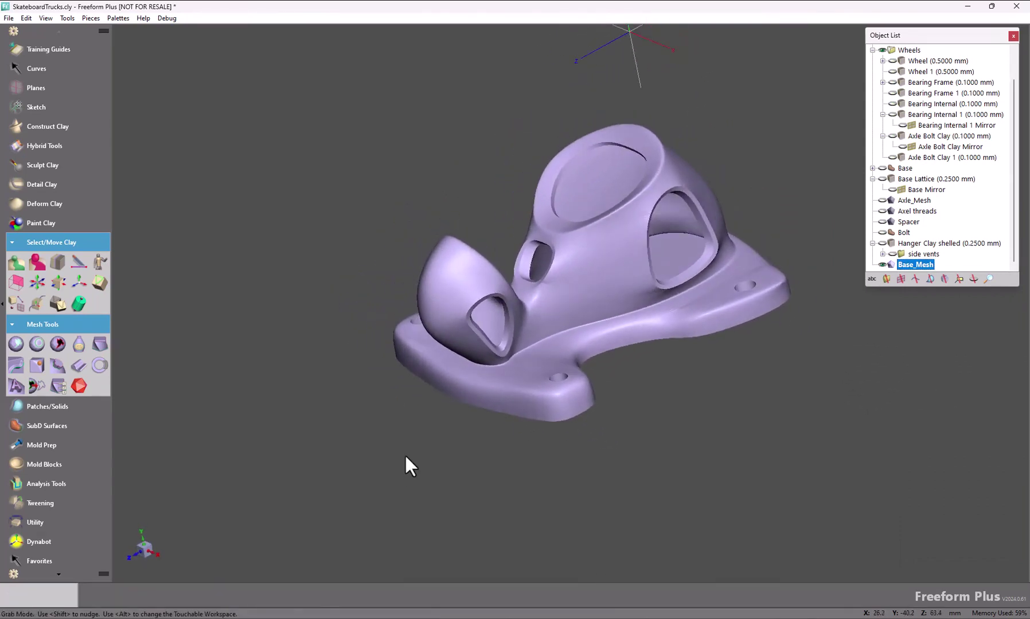
pyautogui.press('c')
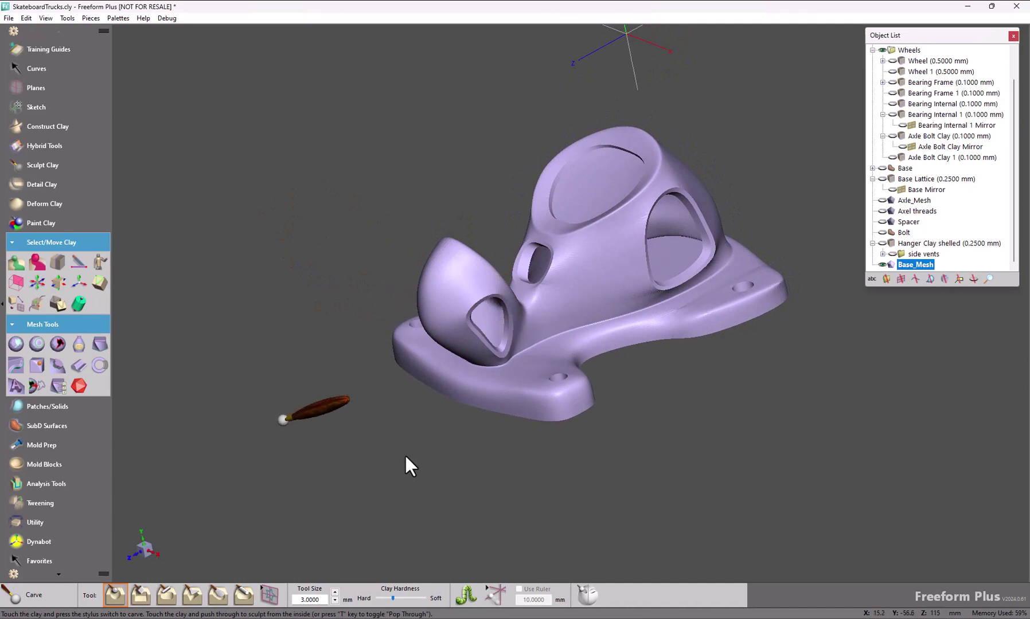
# With Select Mesh Area, mark a small patch on the base's outer surface and expand it by crease angle across the whole outer skin
pyautogui.click(17, 344)
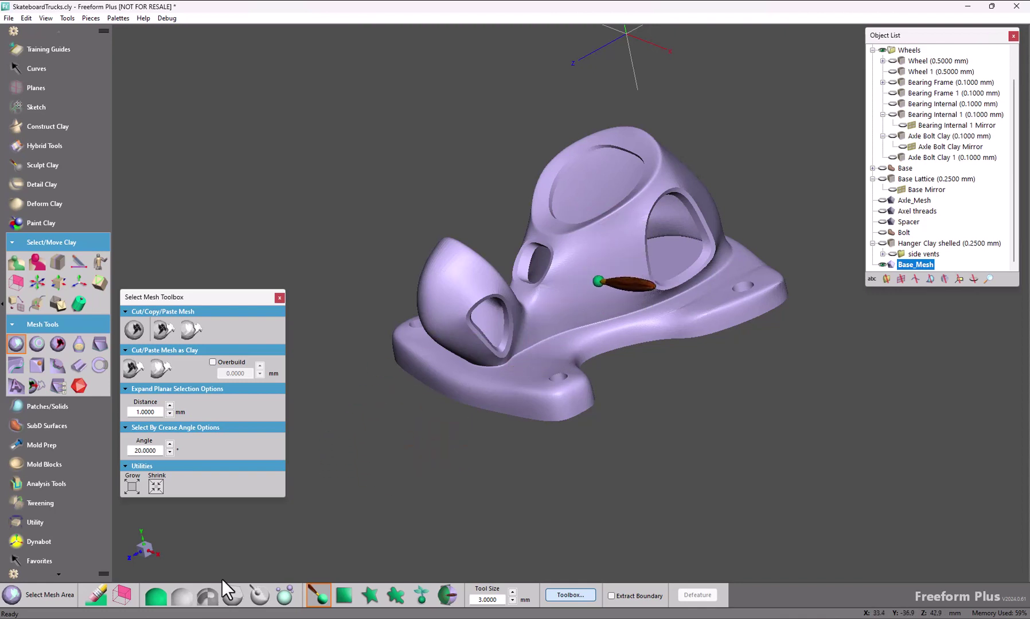
pyautogui.moveTo(597, 270); pyautogui.dragTo(602, 271)
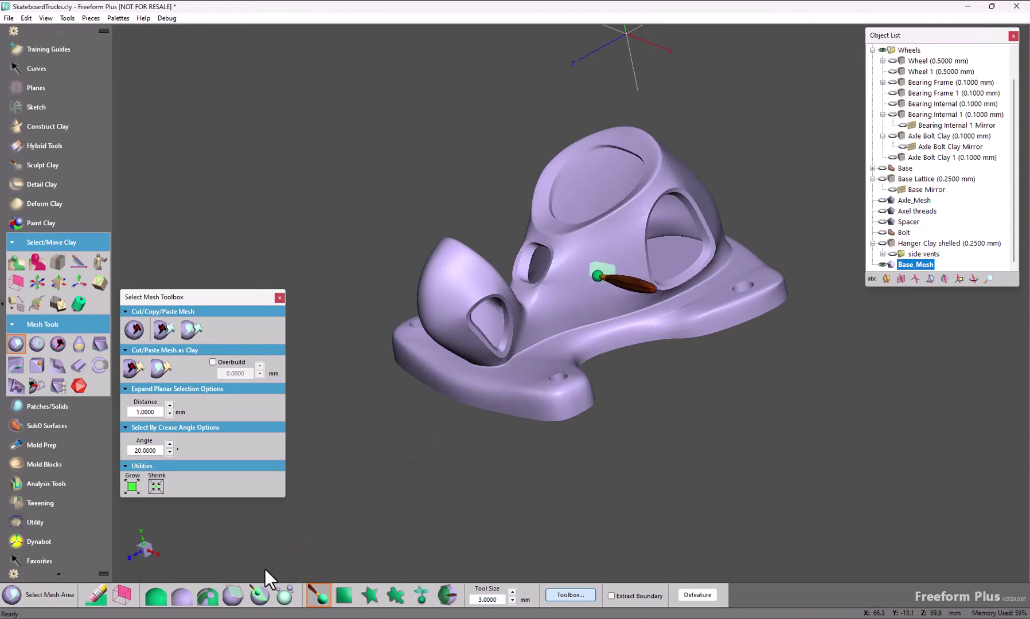
pyautogui.click(259, 595)
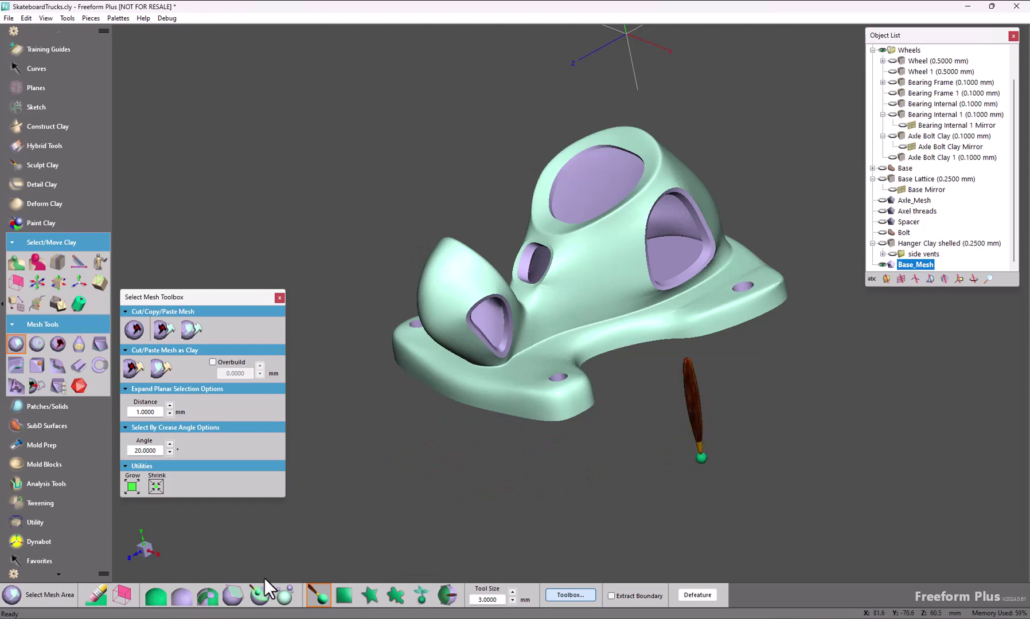
pyautogui.press('space')
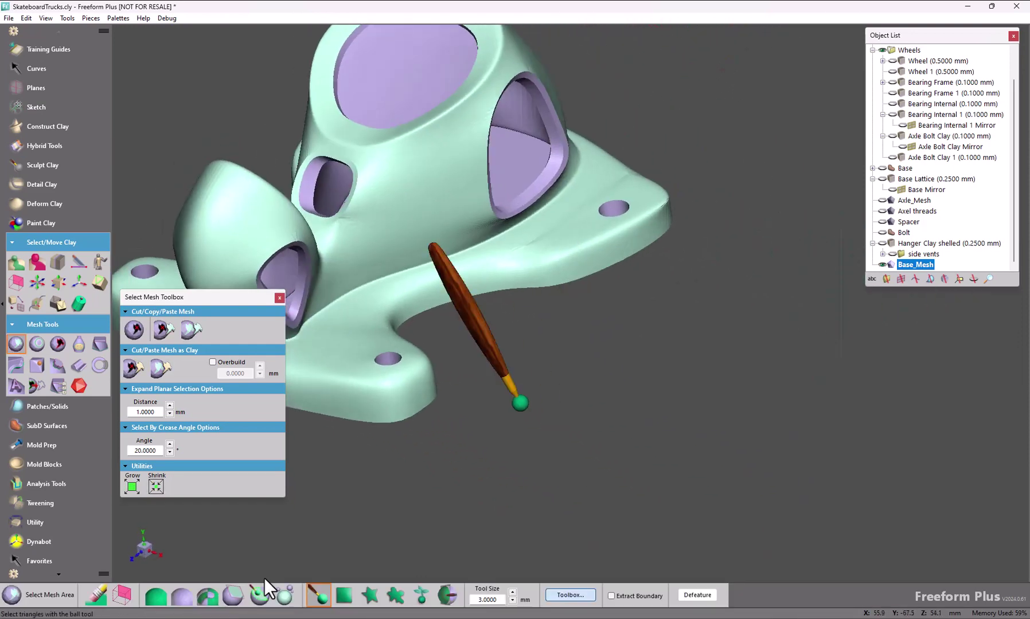
# Invert the selection on Base_Mesh so the inner surfaces are selected instead of the outer skin, and clear the whole selection
pyautogui.press('space')
pyautogui.press('space')
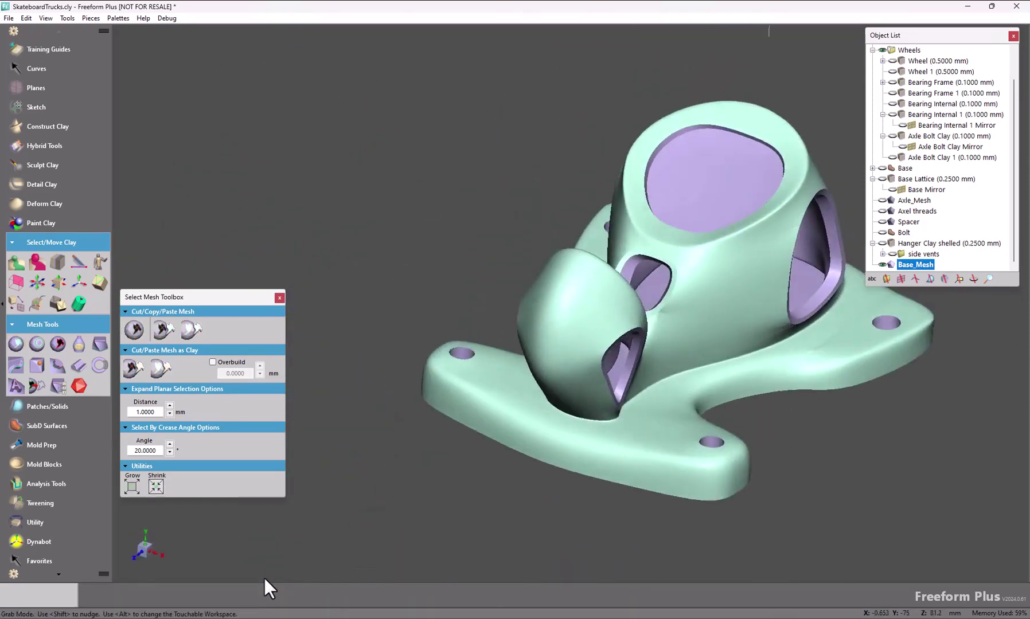
pyautogui.press('space')
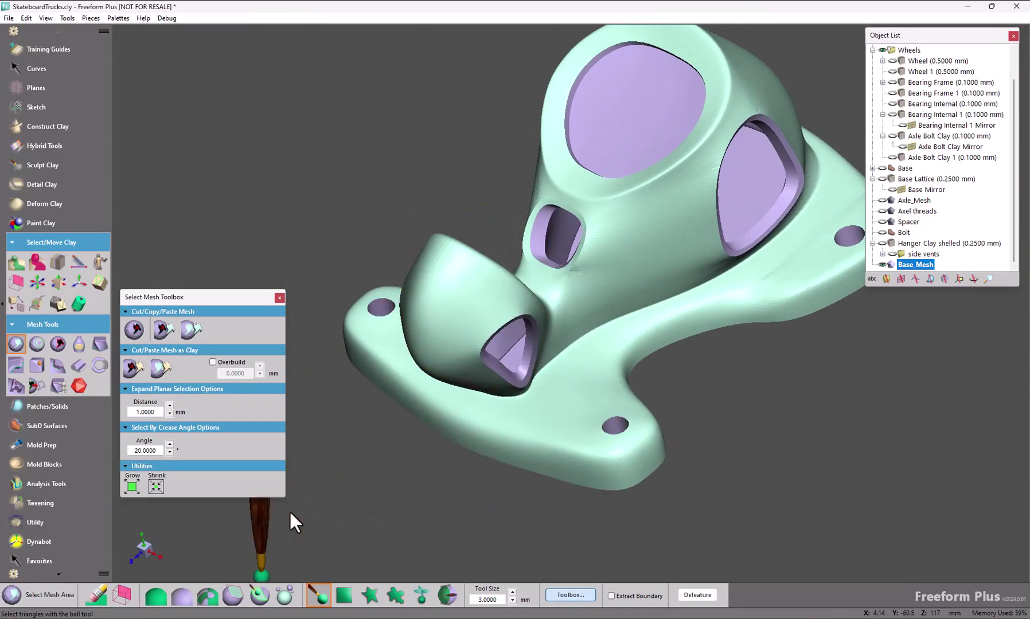
pyautogui.click(203, 598)
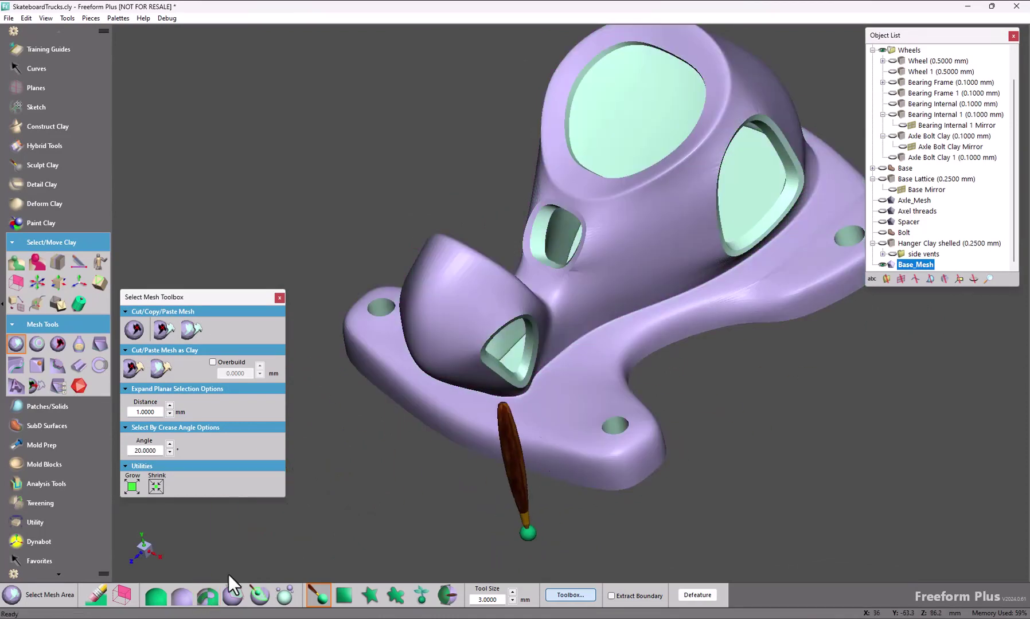
pyautogui.click(180, 599)
pyautogui.press('space')
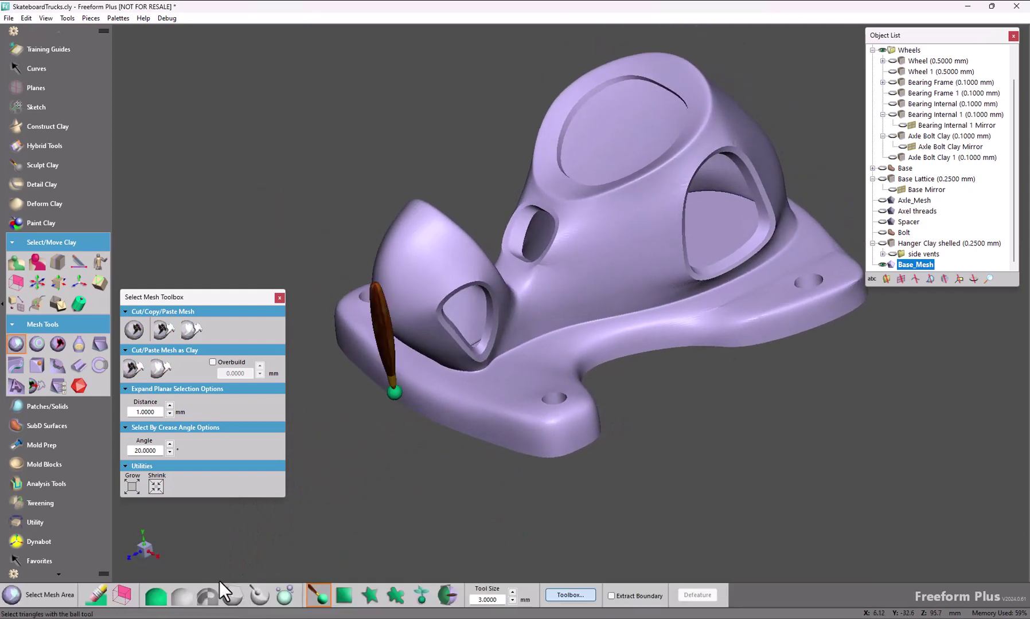
# Mark a small patch on the outer wall between the side openings, and resize it by growing four times and shrinking three times
pyautogui.click(607, 257)
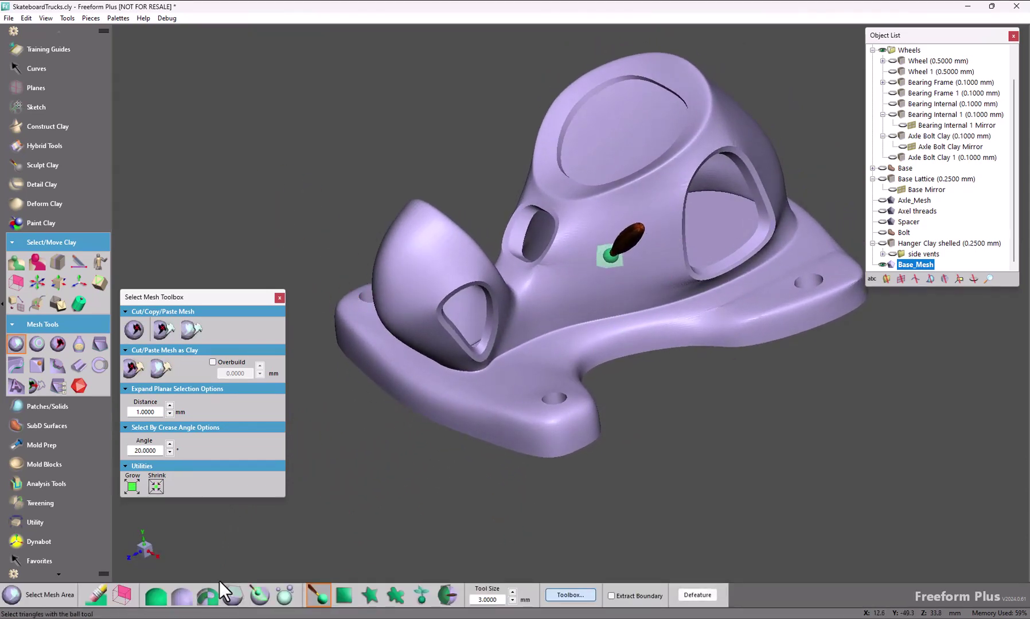
pyautogui.click(132, 480)
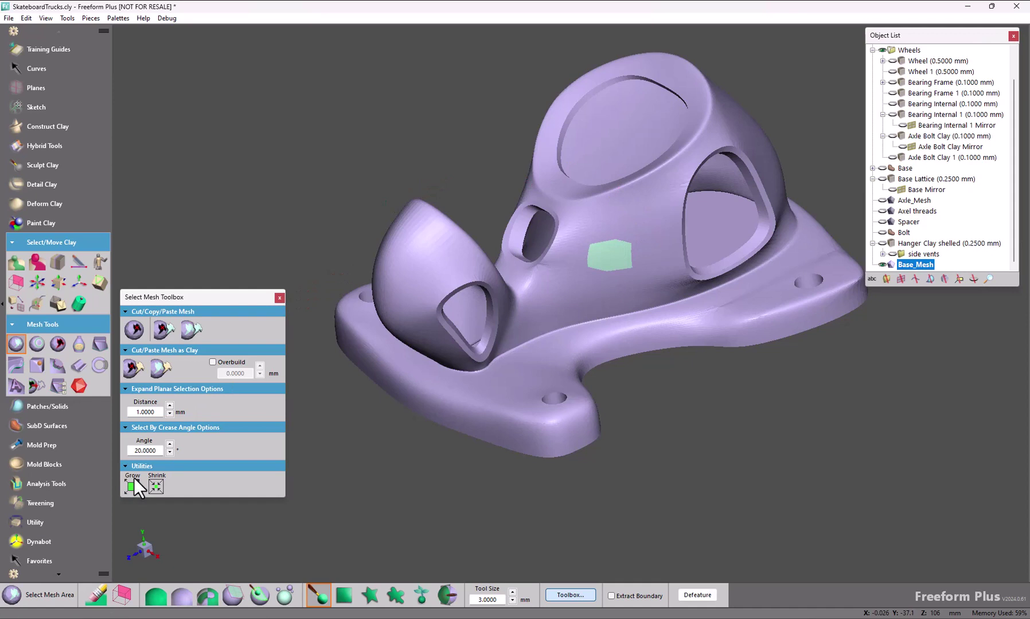
pyautogui.click(131, 485)
pyautogui.click(131, 485)
pyautogui.click(131, 485)
pyautogui.click(161, 484)
pyautogui.click(161, 485)
pyautogui.click(161, 485)
# Set the crease angle to 2° and expand the marked patch by crease angle
pyautogui.moveTo(160, 450); pyautogui.dragTo(116, 436)
pyautogui.write('2')
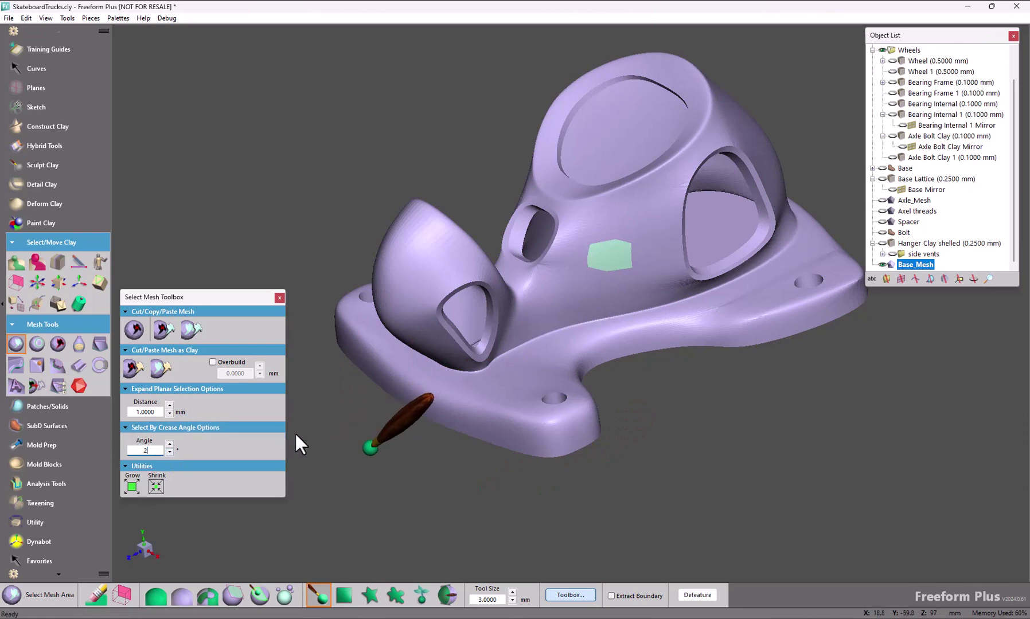
pyautogui.press('Return')
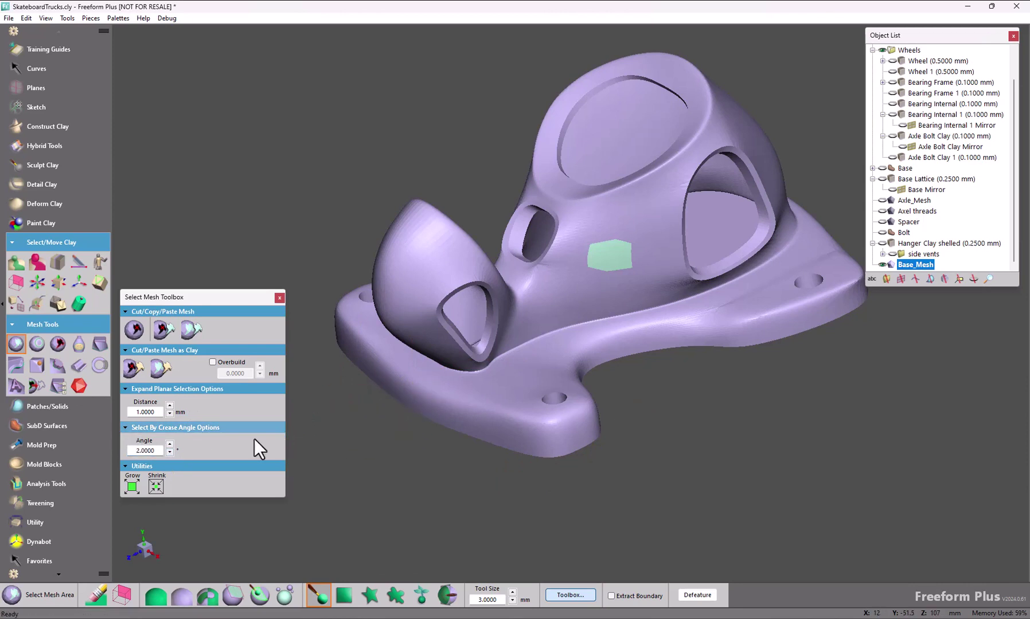
pyautogui.click(255, 591)
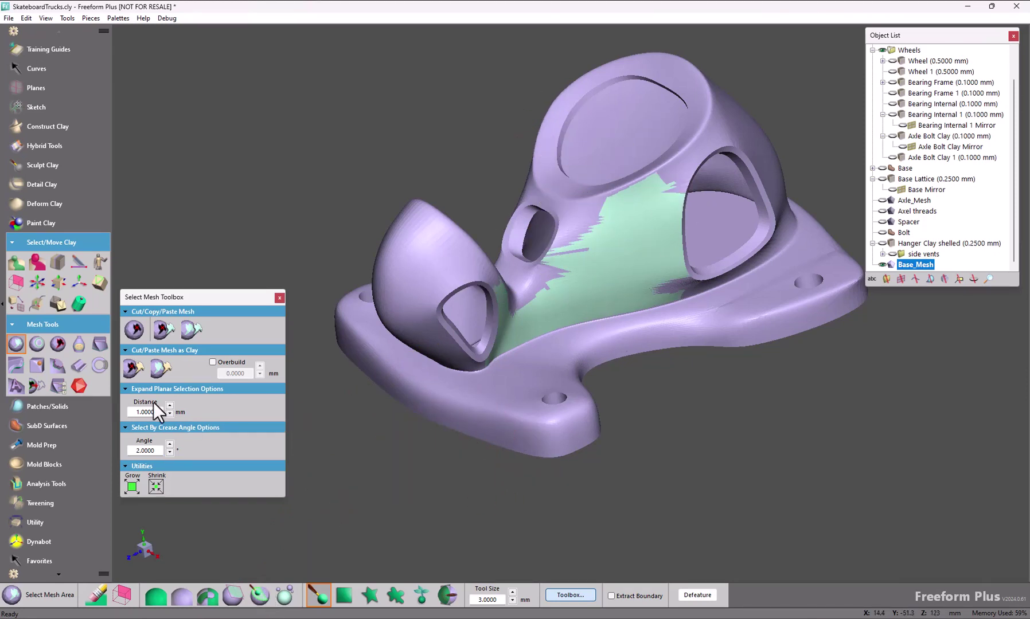
# Raise the crease angle in 1° increments up to 19° to extend the selection over the base's whole outer skin
pyautogui.click(168, 444)
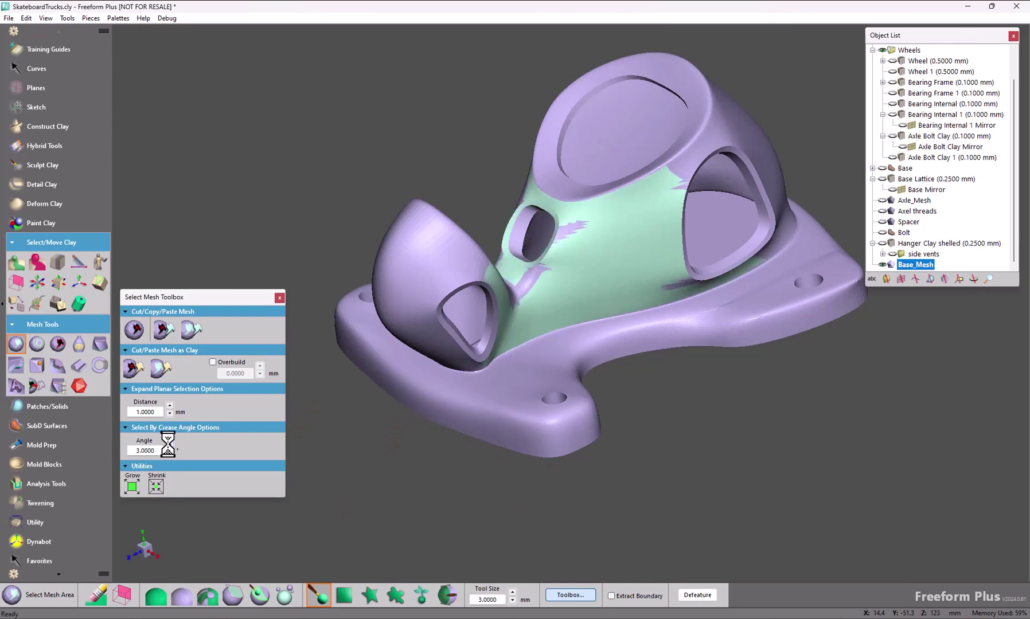
pyautogui.click(168, 445)
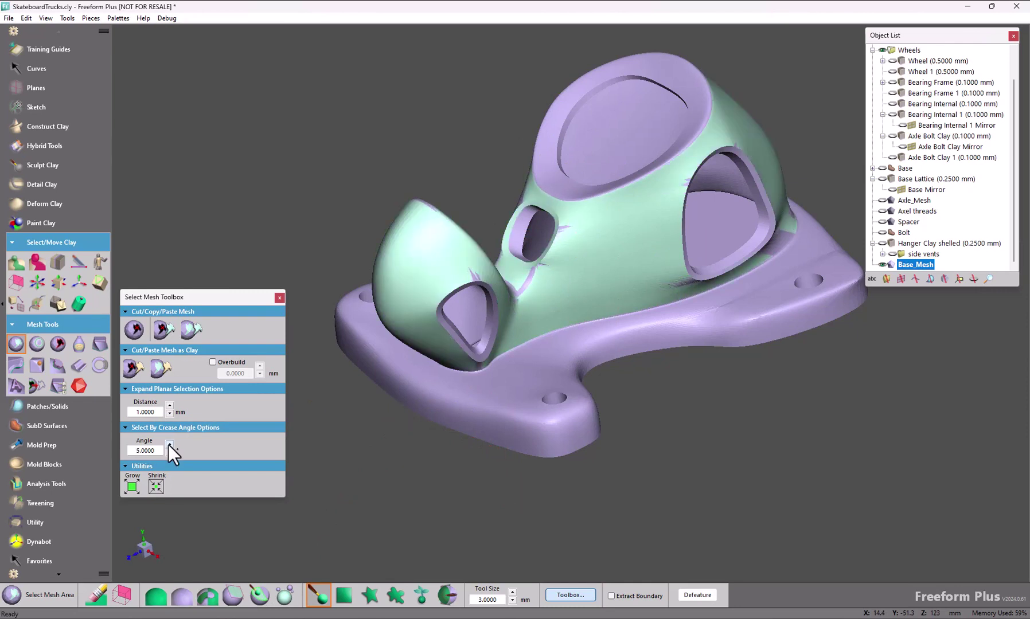
pyautogui.click(168, 444)
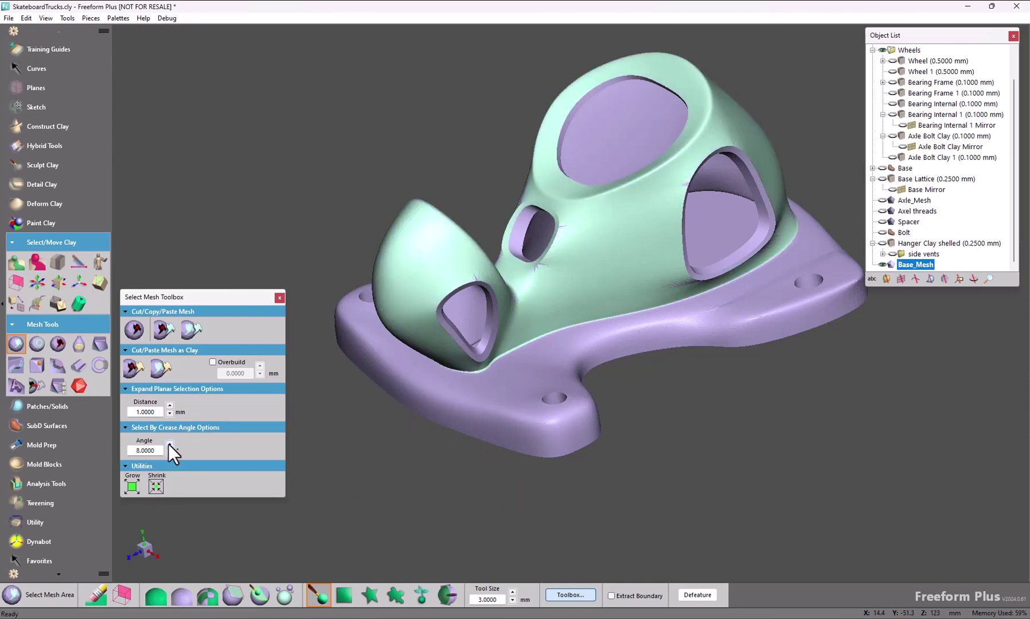
pyautogui.click(168, 444)
pyautogui.click(168, 445)
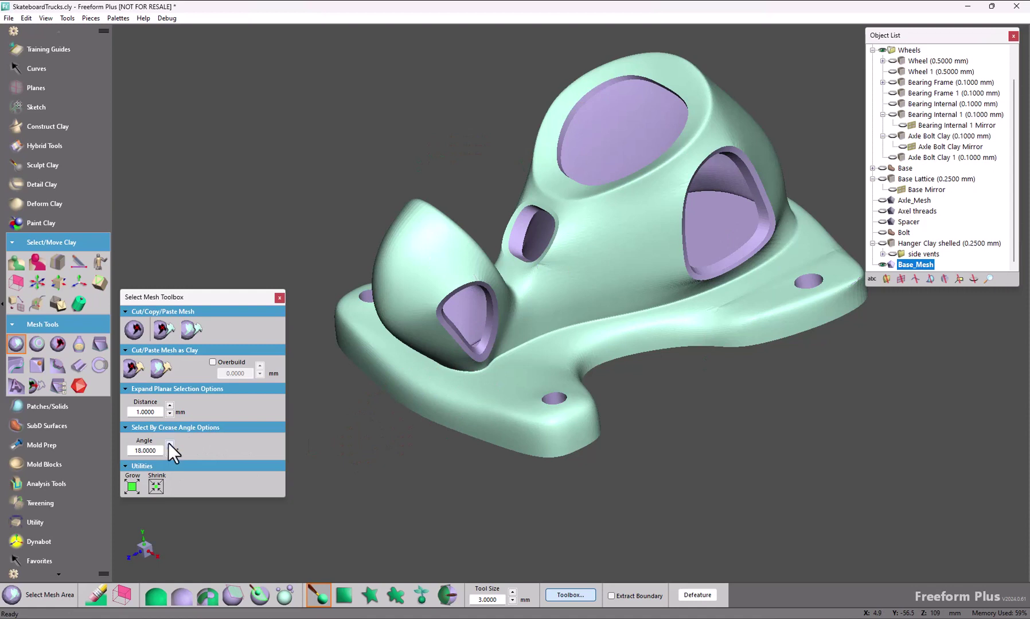
pyautogui.press('space')
pyautogui.press('space')
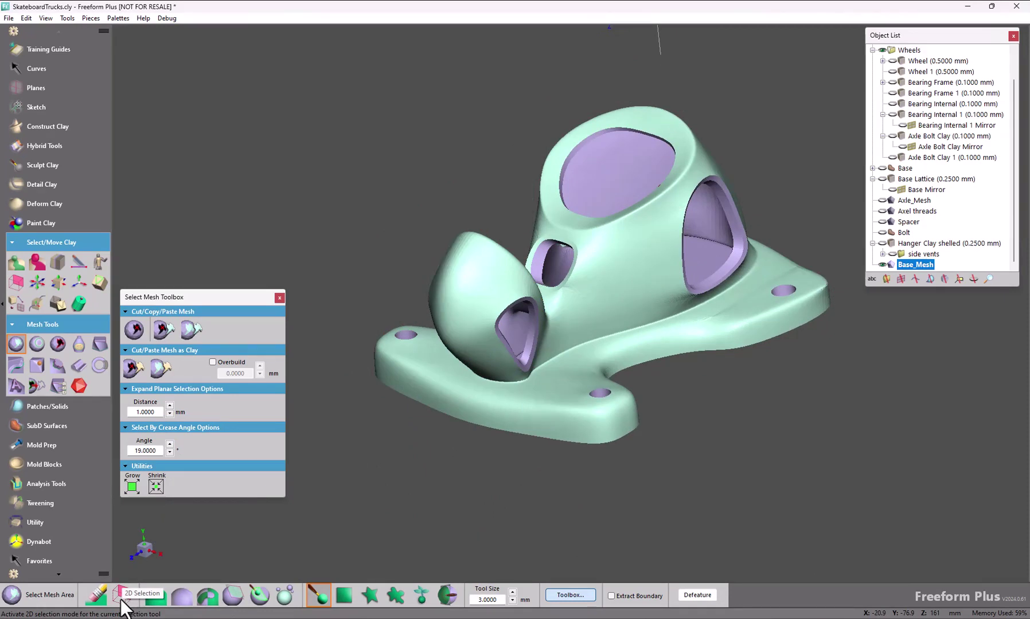
pyautogui.moveTo(167, 540)
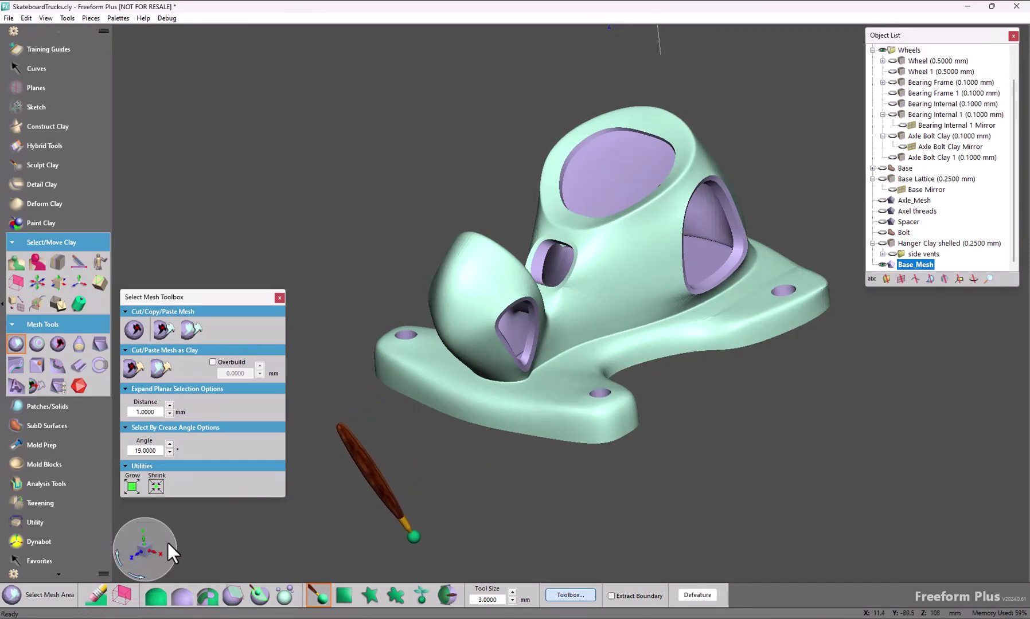